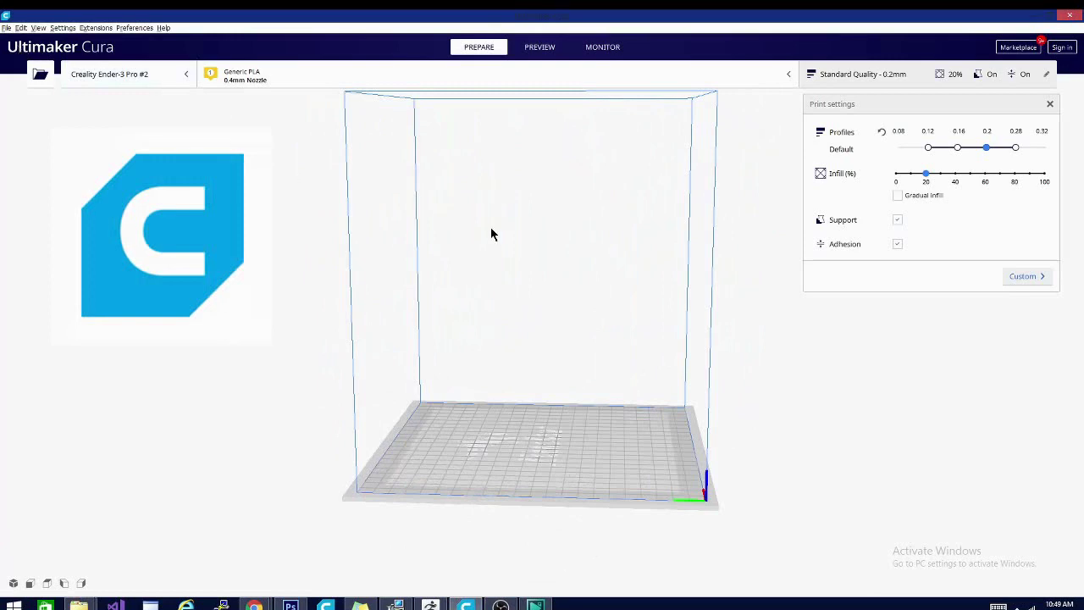
# Load the Vise_Handle STL model from the PETG vise folder onto the build plate
pyautogui.moveTo(720, 409); pyautogui.dragTo(270, 402, button='right')
pyautogui.click(6, 27)
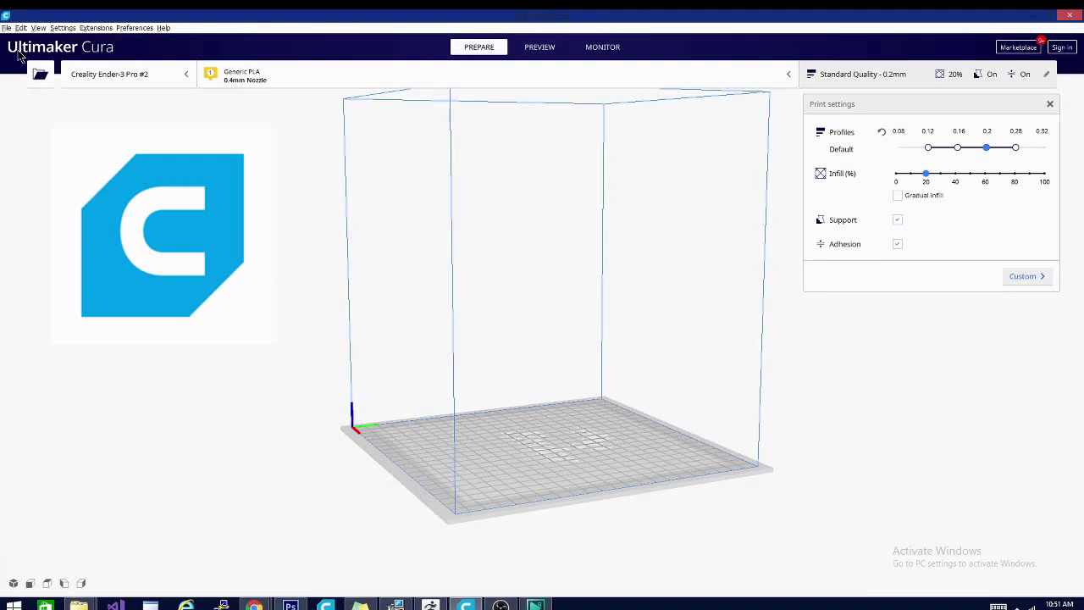
pyautogui.click(40, 73)
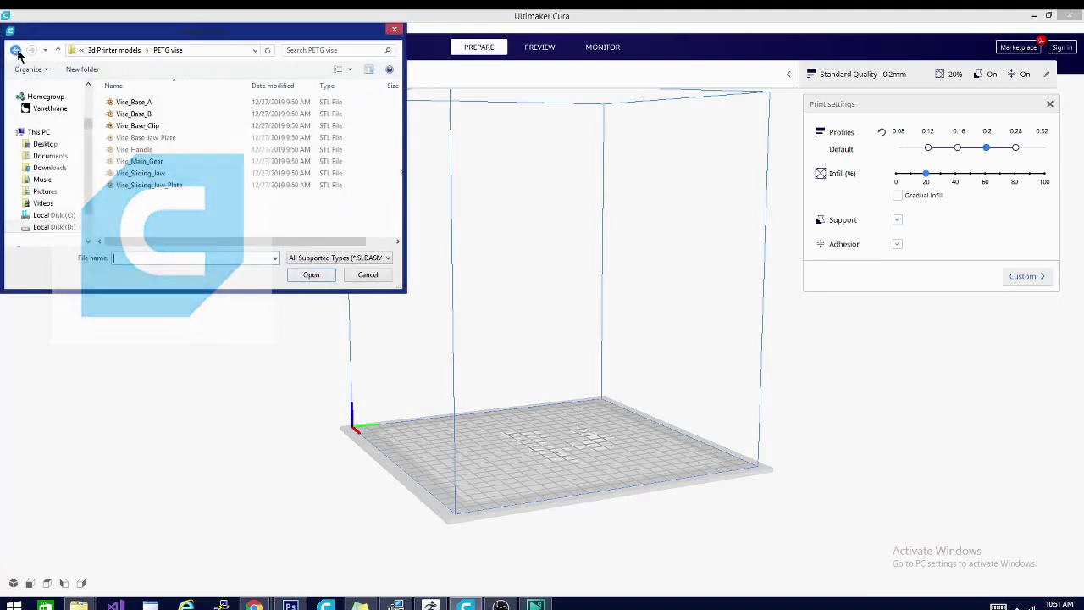
pyautogui.click(140, 149)
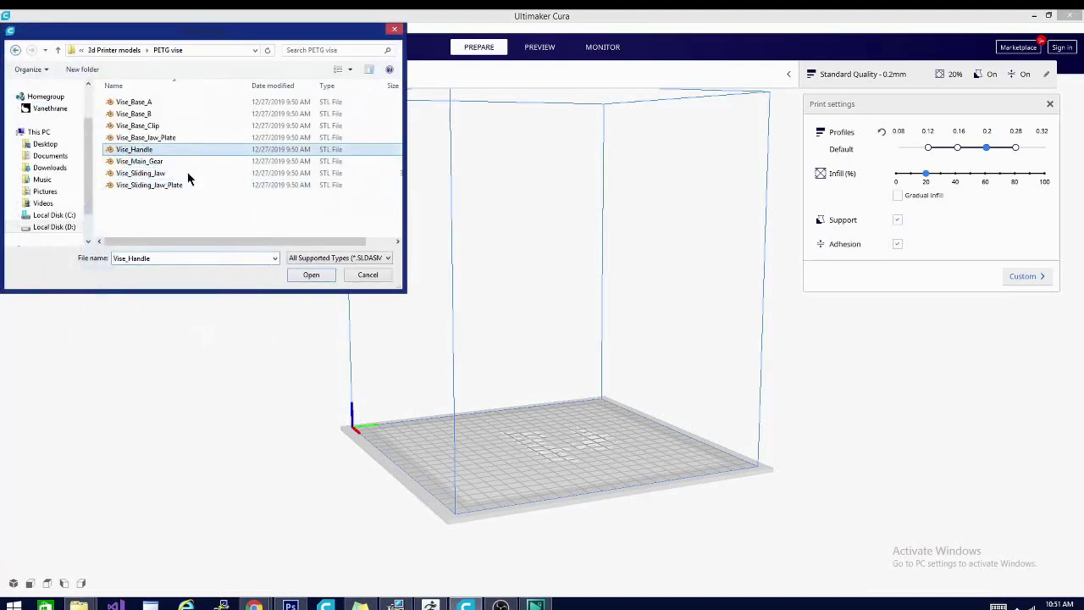
pyautogui.click(326, 275)
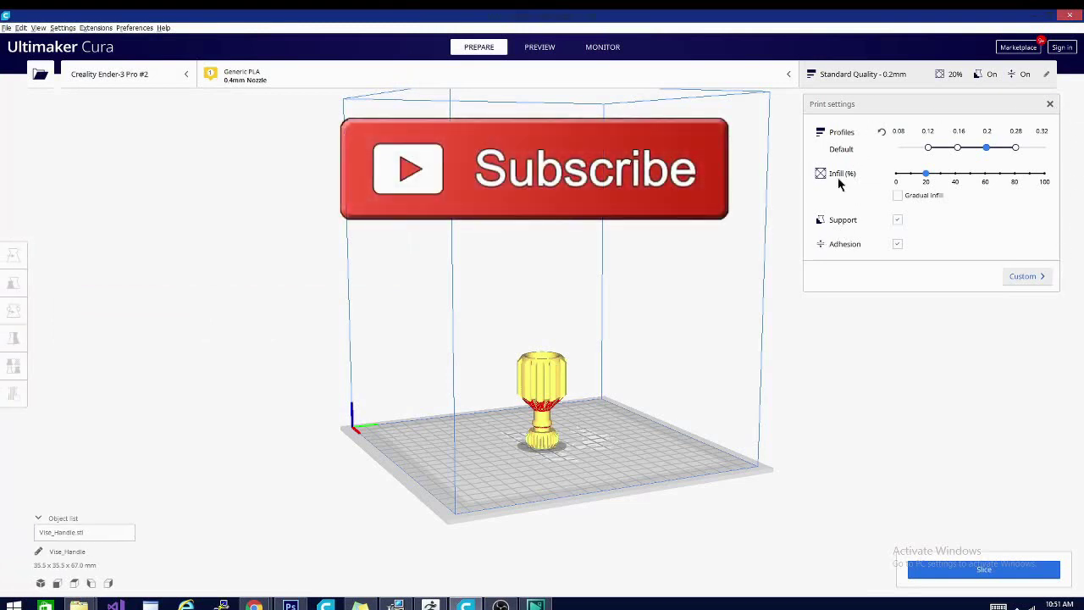
# Show the custom print settings and collapse the Quality, Shell and Infill categories
pyautogui.click(1020, 278)
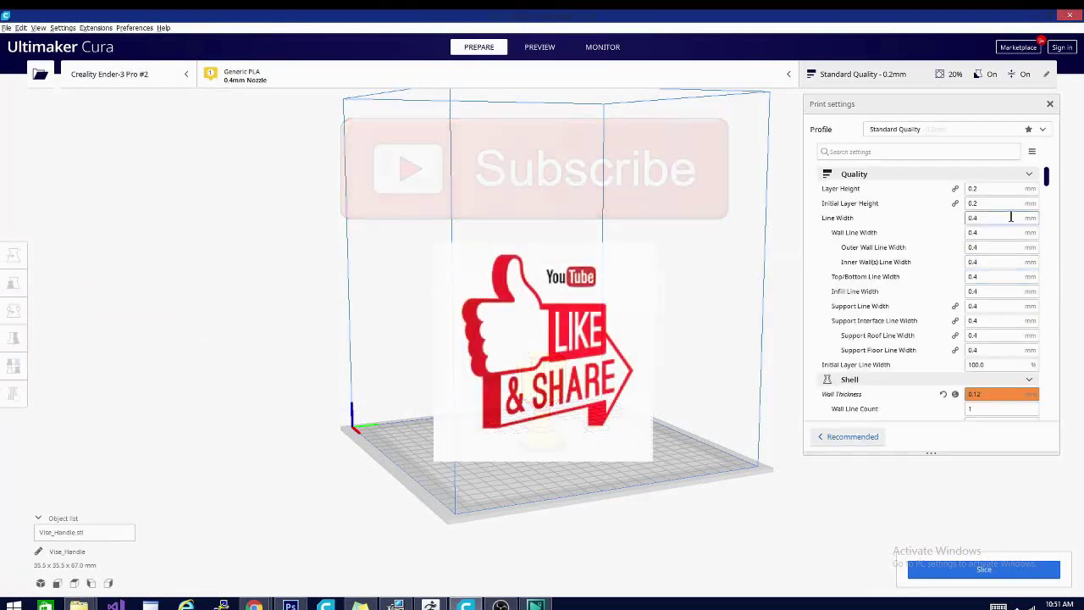
pyautogui.click(1029, 174)
pyautogui.click(1028, 188)
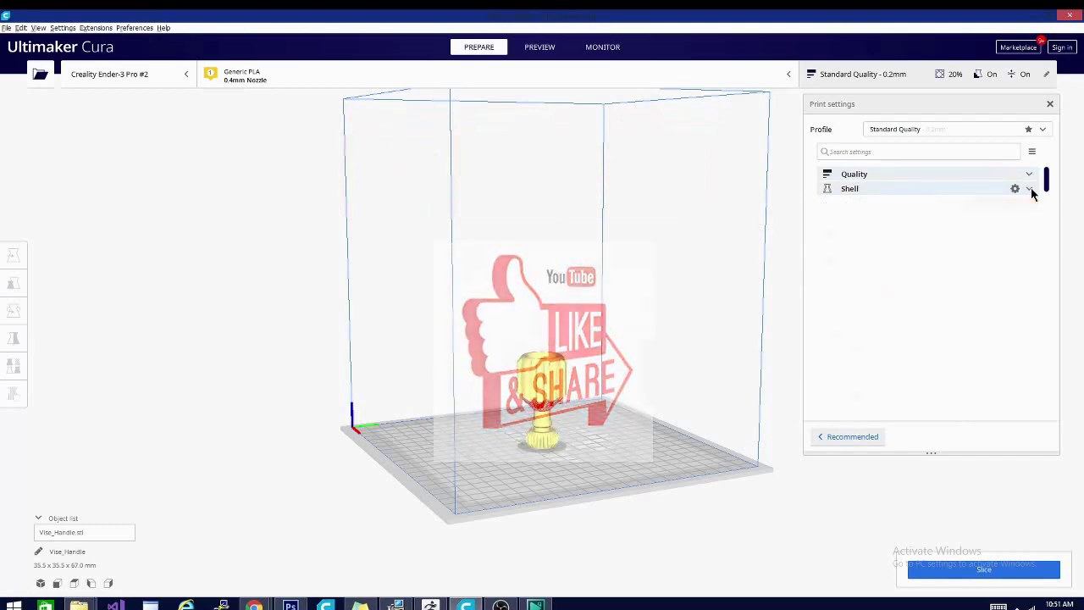
pyautogui.click(1029, 203)
pyautogui.click(1031, 206)
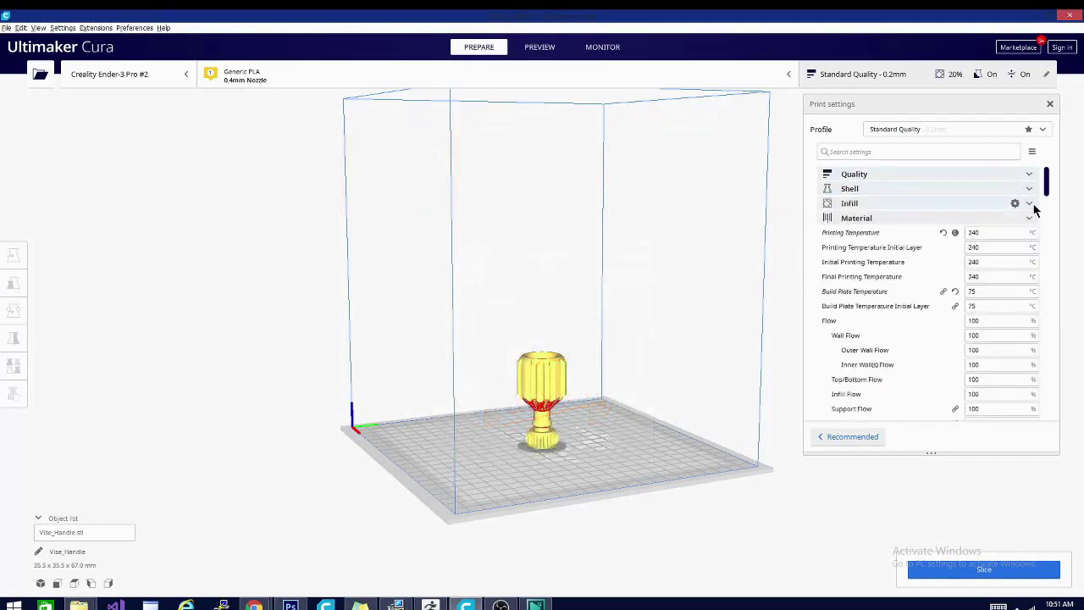
pyautogui.click(1029, 233)
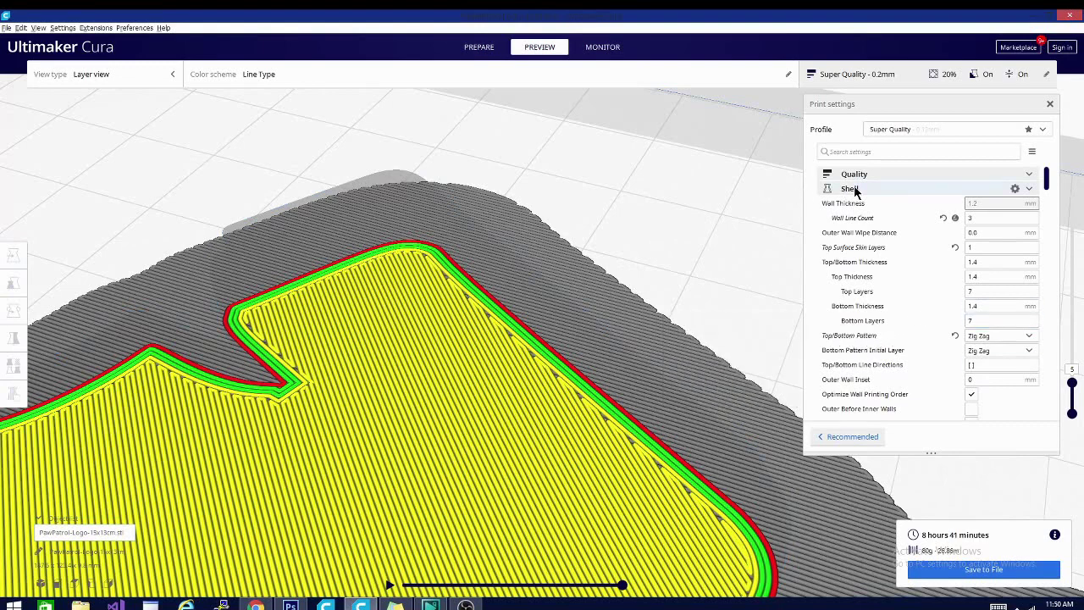
# Set the Top/Bottom Pattern in the Shell settings to Lines and slice the PawPatrol logo model
pyautogui.moveTo(634, 291); pyautogui.dragTo(610, 275, button='middle')
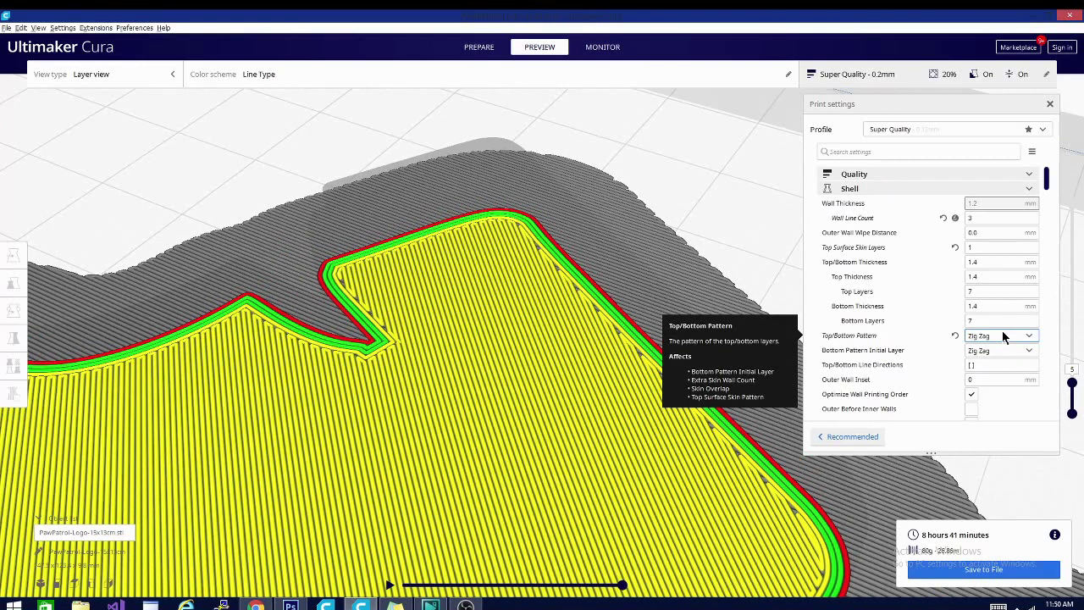
pyautogui.click(1028, 337)
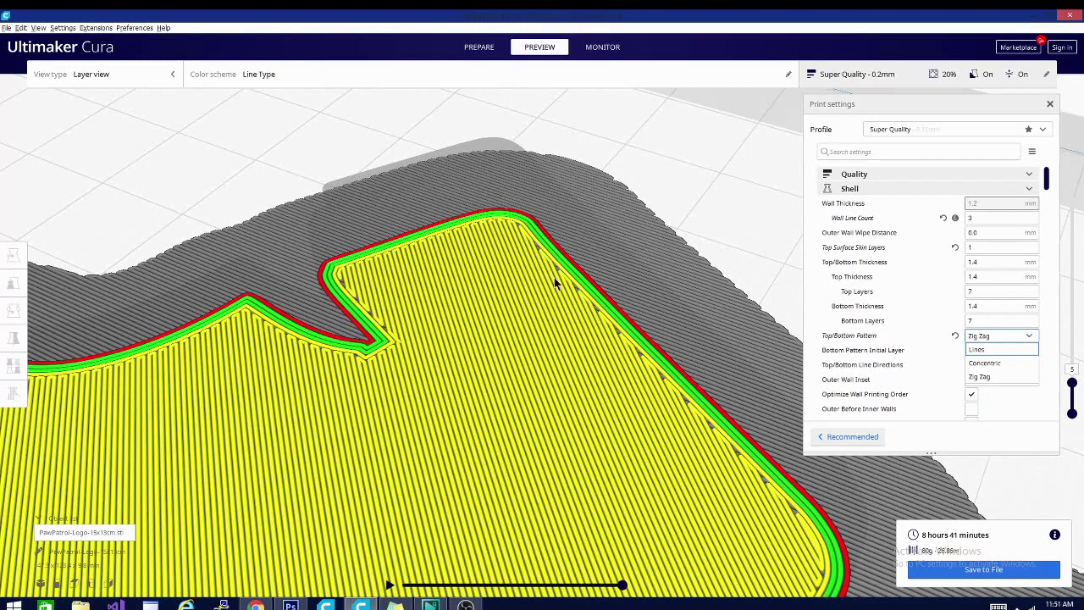
pyautogui.click(982, 353)
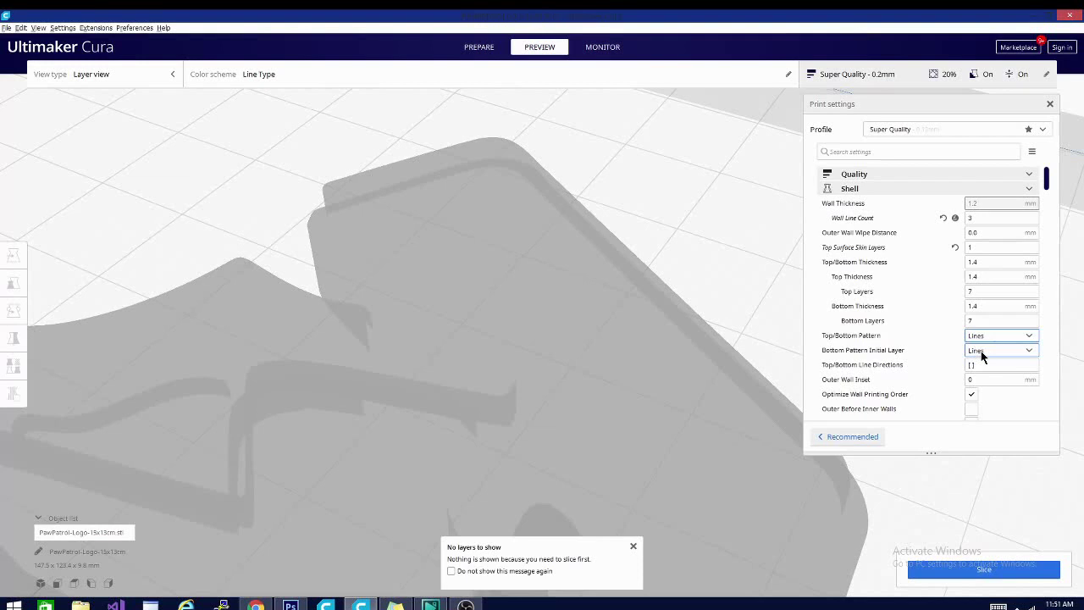
pyautogui.click(974, 577)
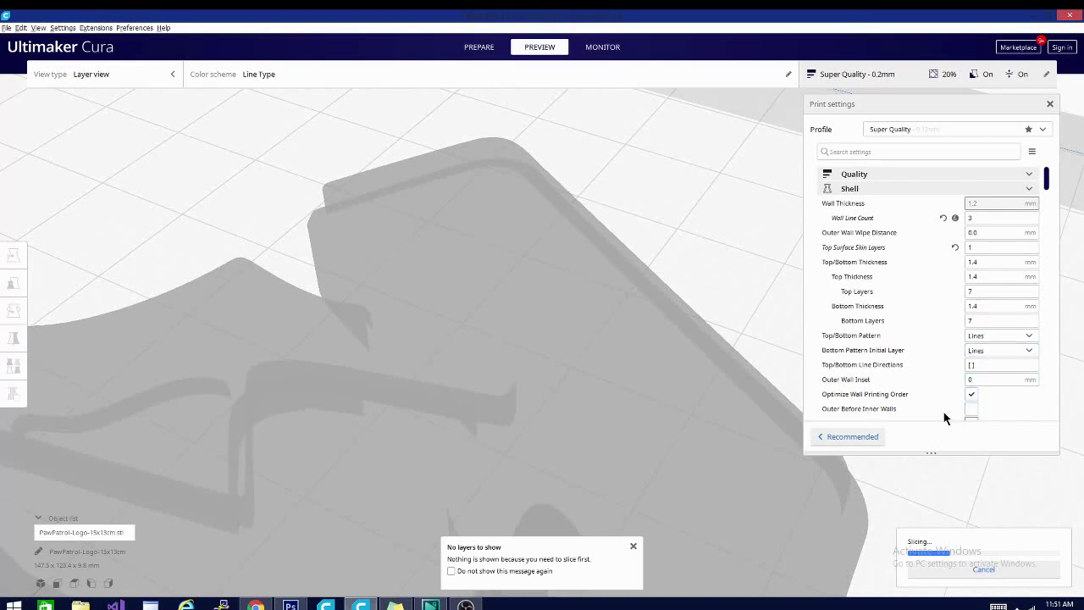
pyautogui.moveTo(877, 356)
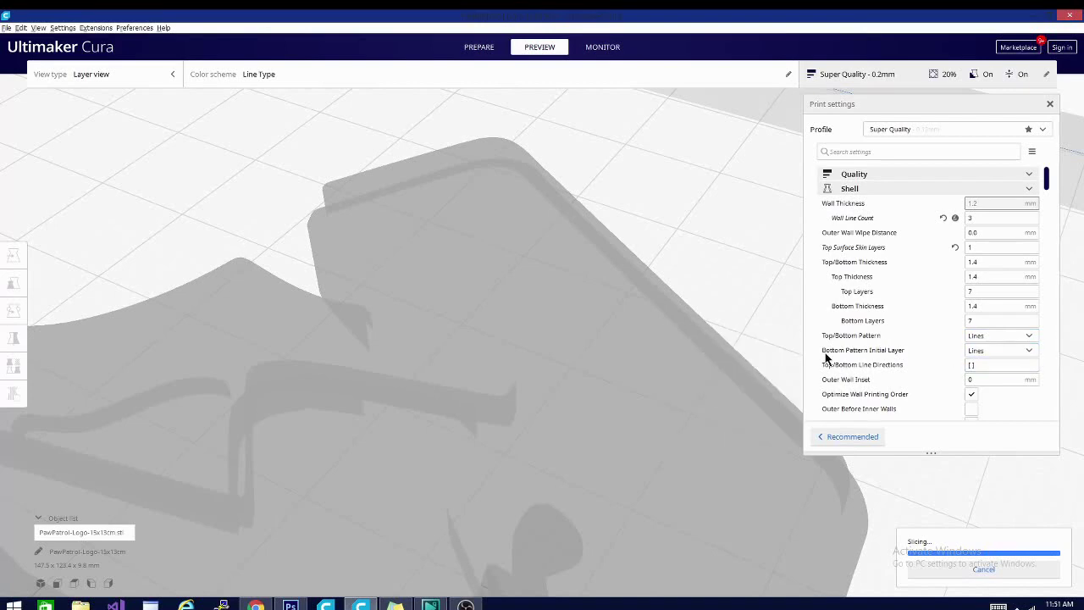
pyautogui.moveTo(823, 354)
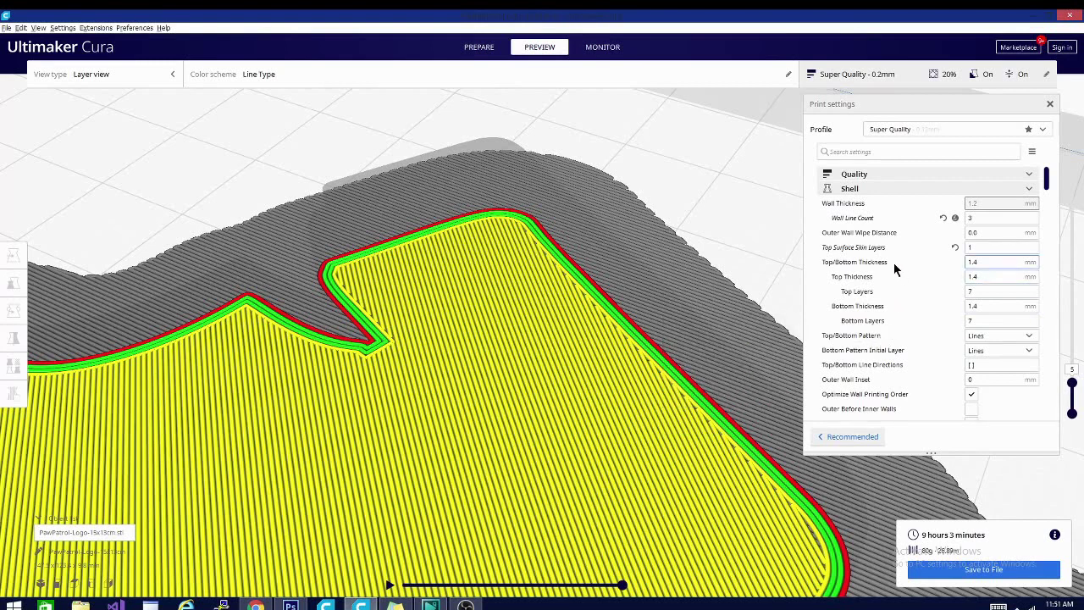
# Set the Top/Bottom Pattern of the logo model to Concentric
pyautogui.moveTo(1001, 263)
pyautogui.click(984, 292)
pyautogui.moveTo(844, 293)
pyautogui.moveTo(984, 354)
pyautogui.click(1029, 338)
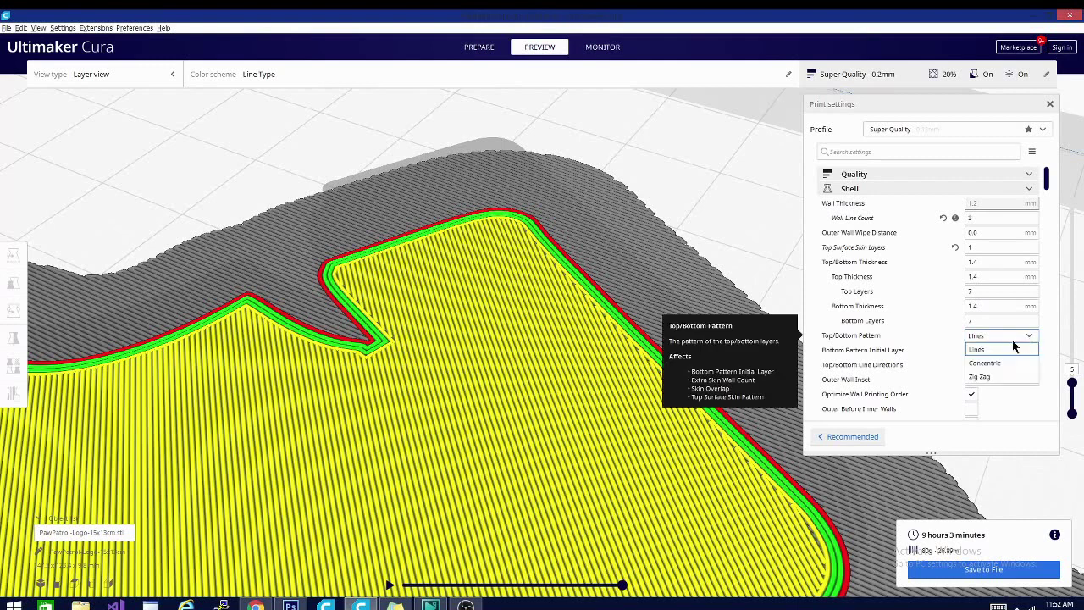
pyautogui.click(1005, 362)
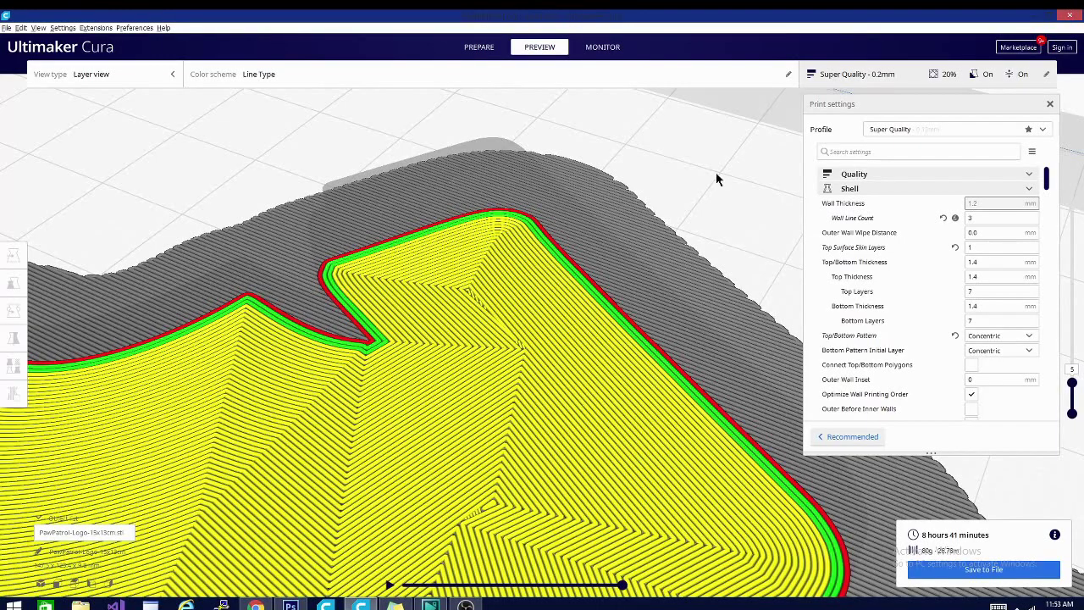
# Examine the concentric line pattern on the logo's layer 5, both close up and across the whole layer
pyautogui.scroll(5, 694, 194)
pyautogui.rightClick(652, 213)
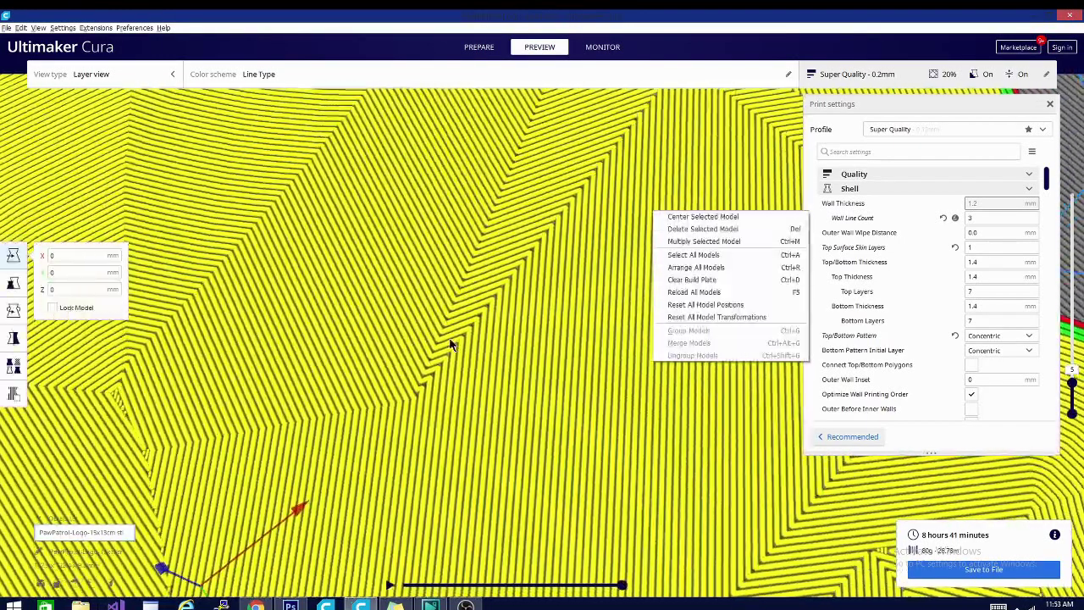
pyautogui.scroll(-6, 451, 345)
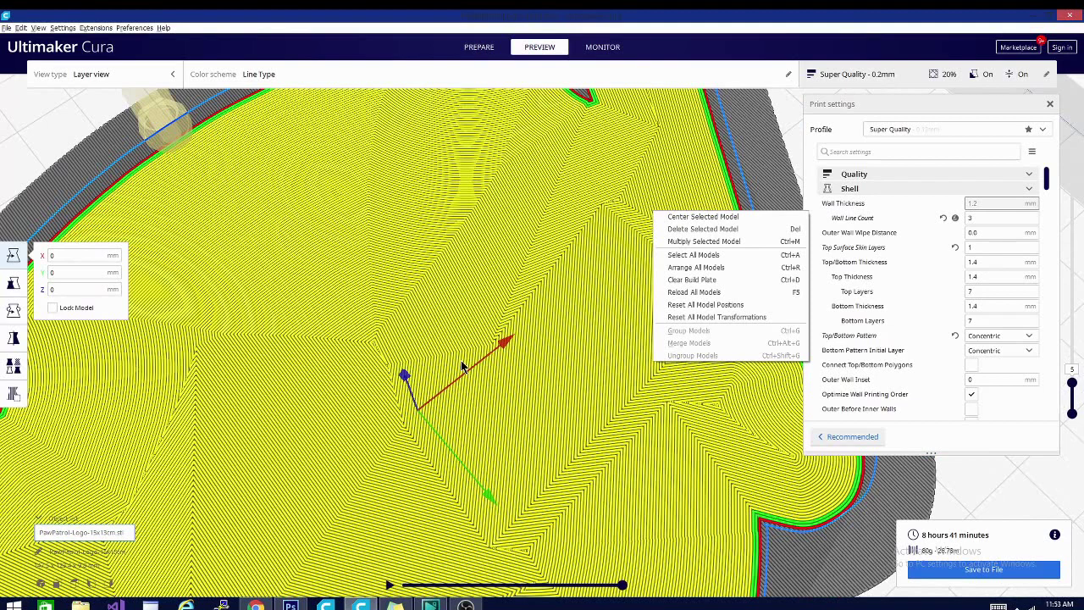
pyautogui.scroll(-3, 462, 365)
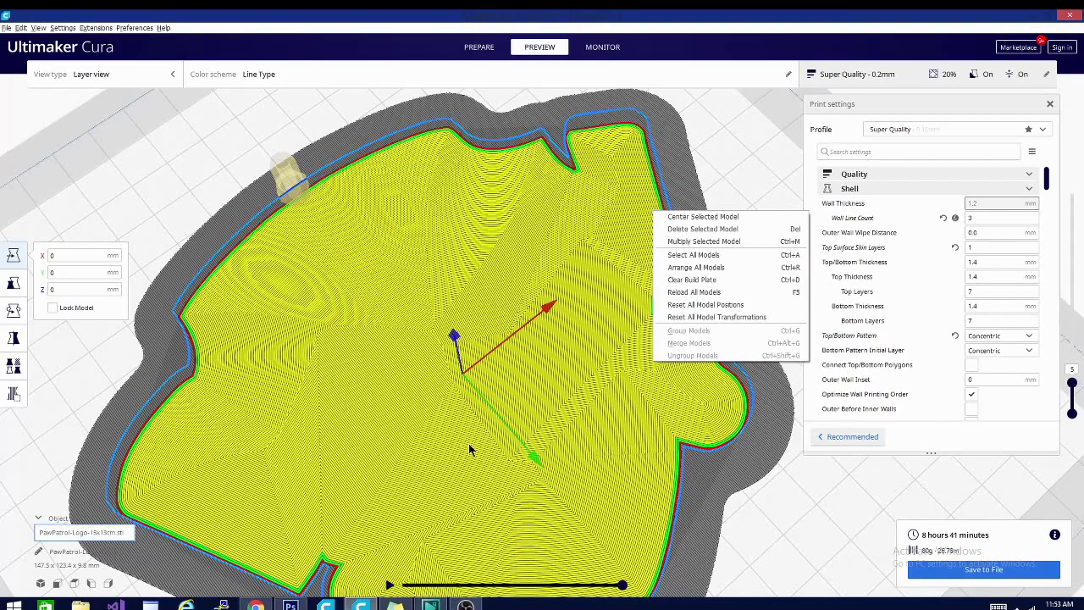
pyautogui.scroll(-2, 468, 443)
pyautogui.scroll(1, 472, 446)
pyautogui.scroll(2, 358, 540)
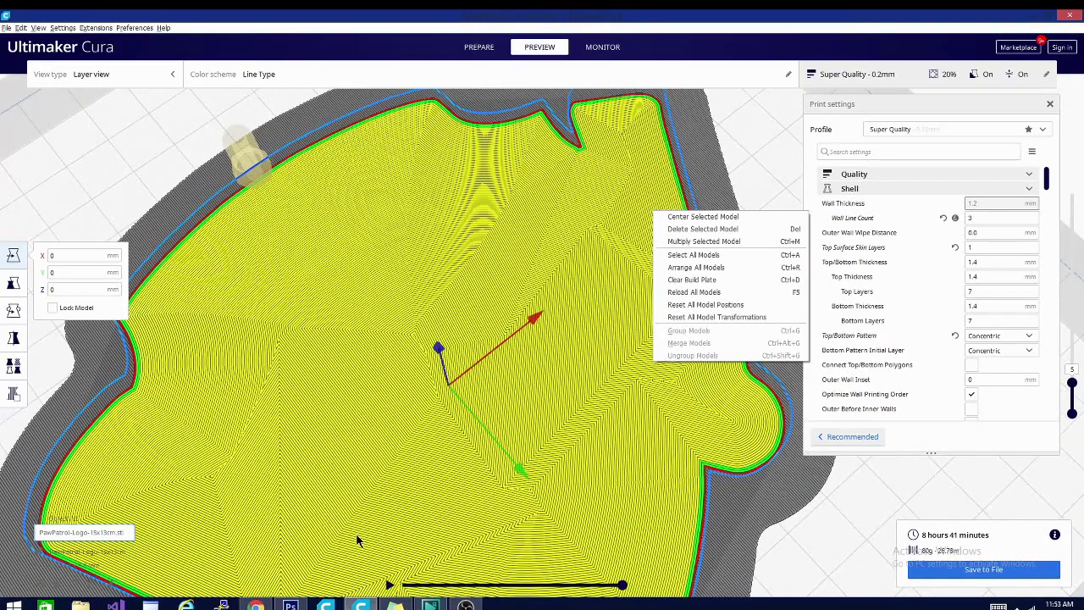
pyautogui.scroll(-2, 358, 540)
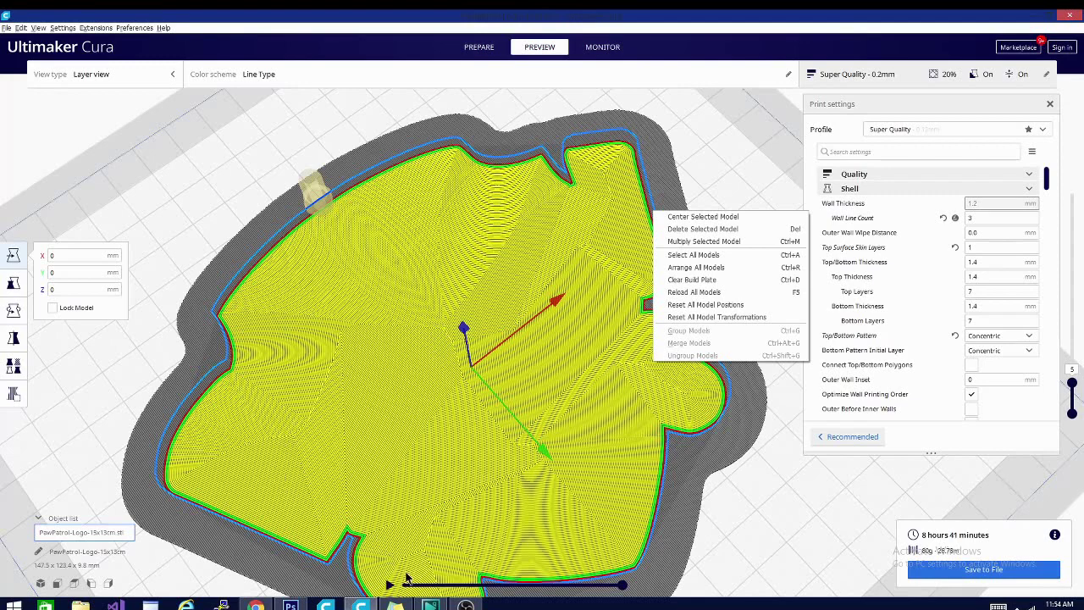
pyautogui.moveTo(711, 518); pyautogui.dragTo(537, 303, button='right')
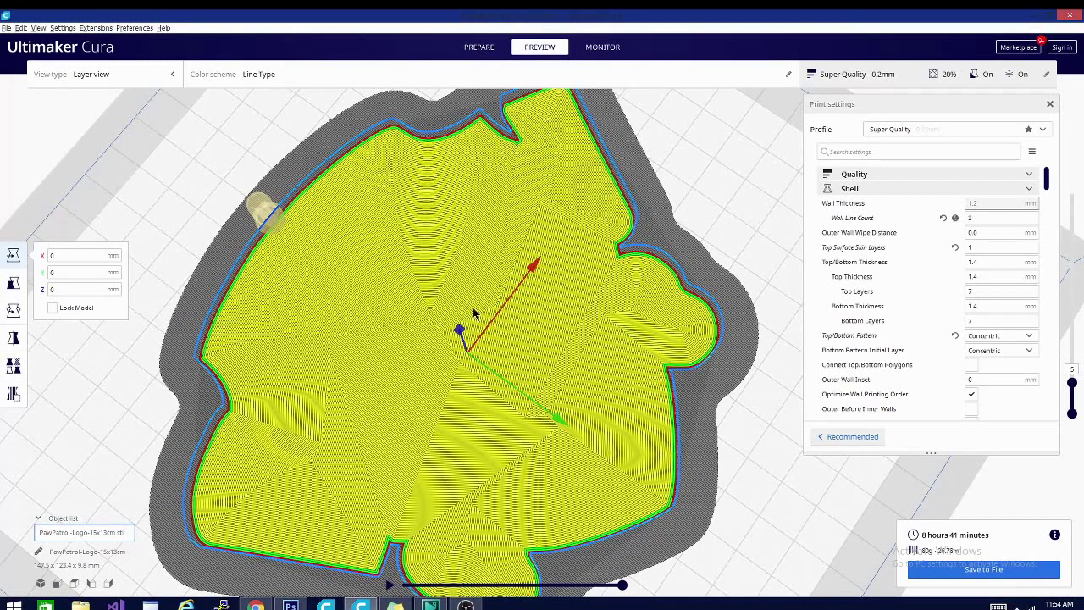
# Change the Top/Bottom Pattern back to Lines, slice the logo model, and inspect the line pattern in the layer view
pyautogui.click(1026, 337)
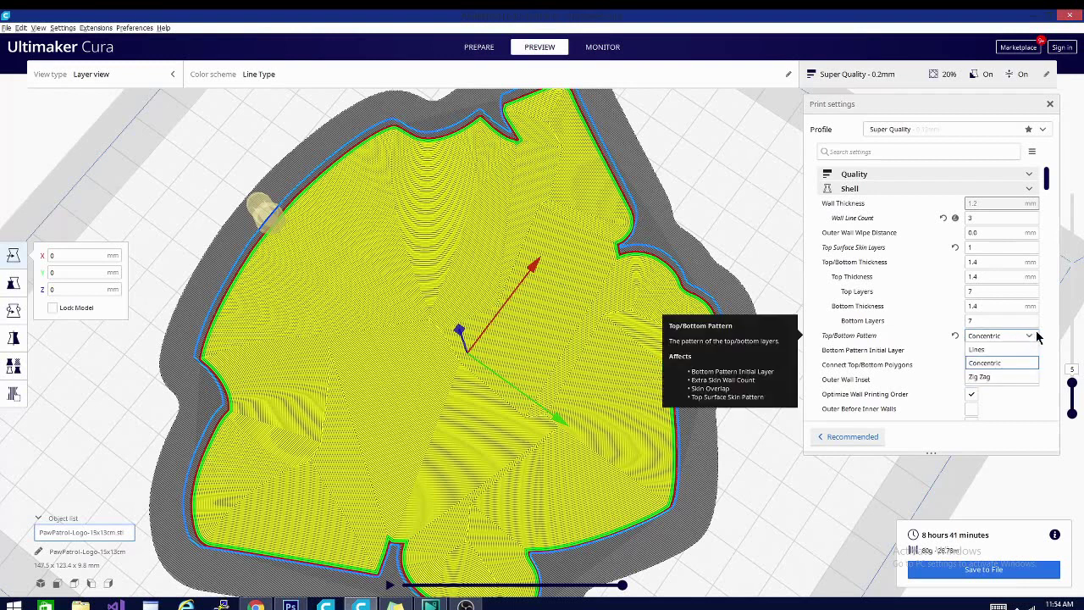
pyautogui.click(1016, 349)
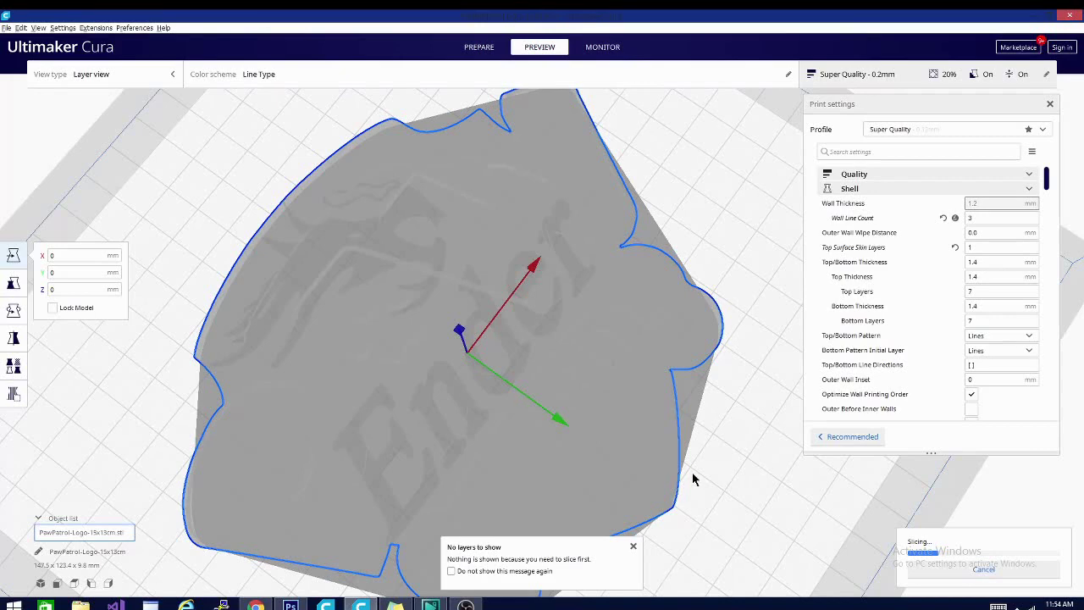
pyautogui.moveTo(702, 477); pyautogui.dragTo(1080, 453, button='right')
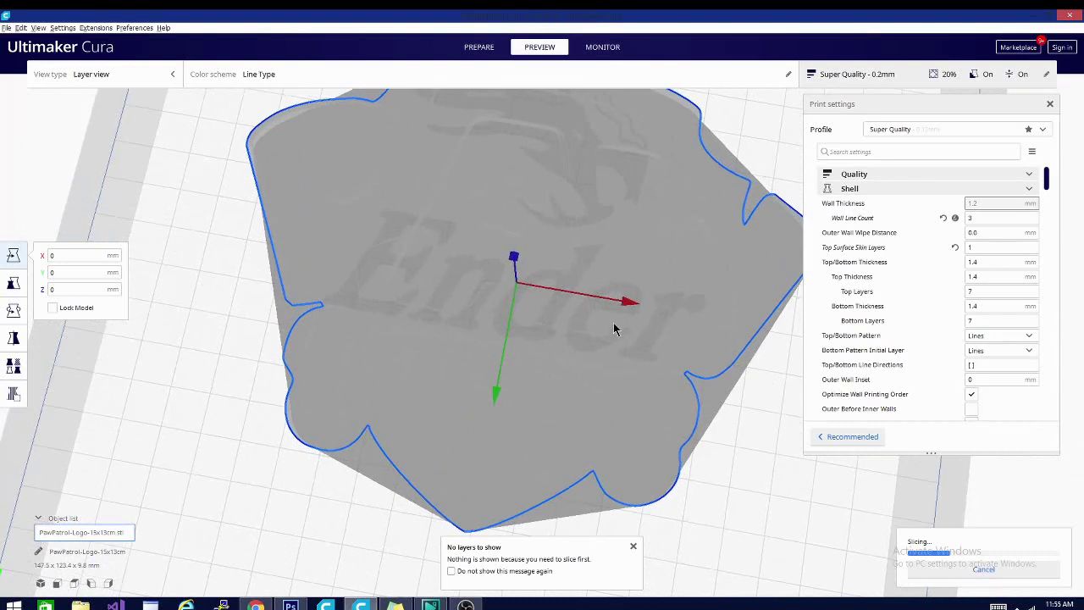
pyautogui.scroll(-1, 859, 335)
pyautogui.scroll(-2, 899, 329)
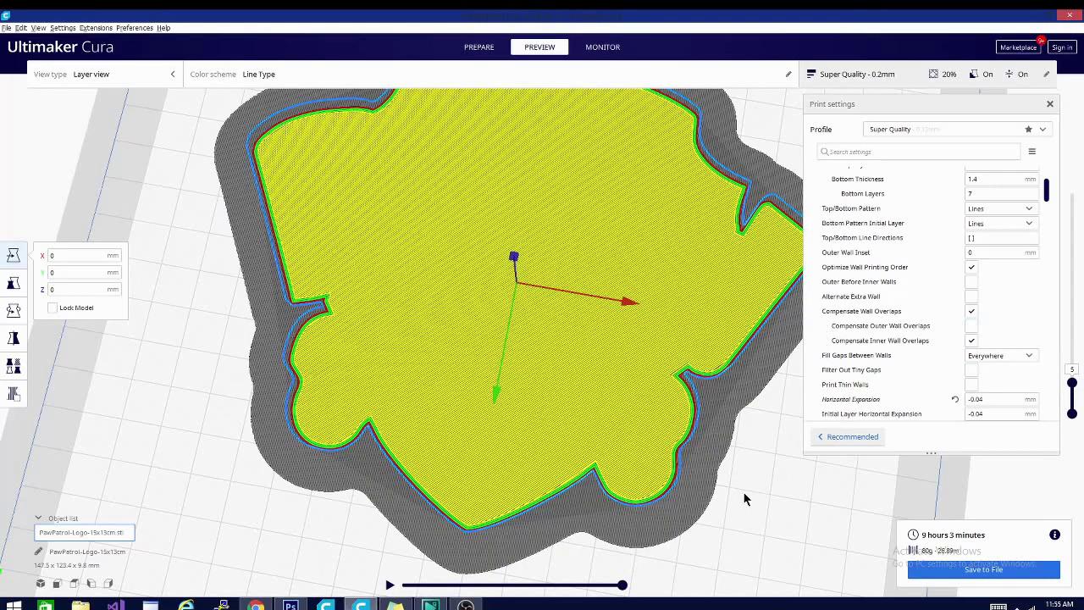
pyautogui.scroll(-2, 742, 459)
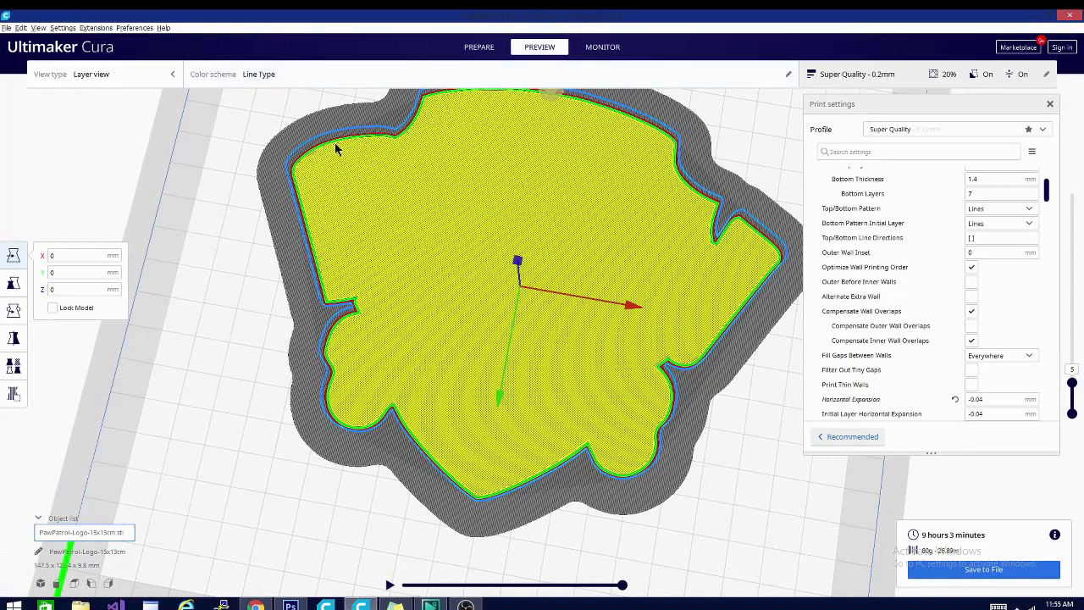
pyautogui.scroll(6, 338, 149)
pyautogui.scroll(-5, 284, 333)
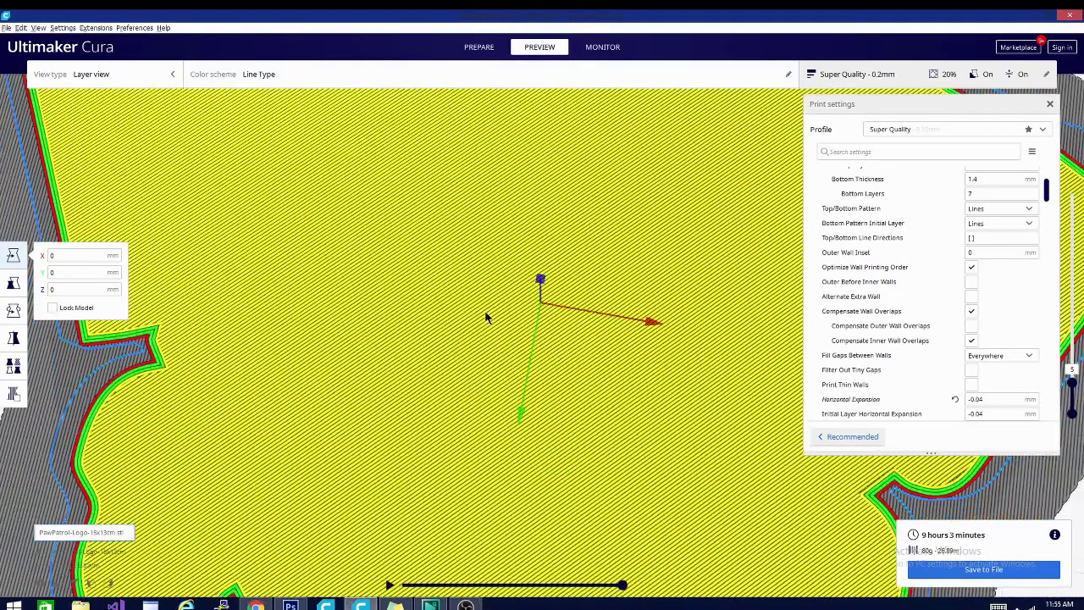
# Slice the logo model again and inspect the outline and straight line fill of layer 5
pyautogui.moveTo(486, 315); pyautogui.dragTo(530, 442)
pyautogui.scroll(-5, 462, 424)
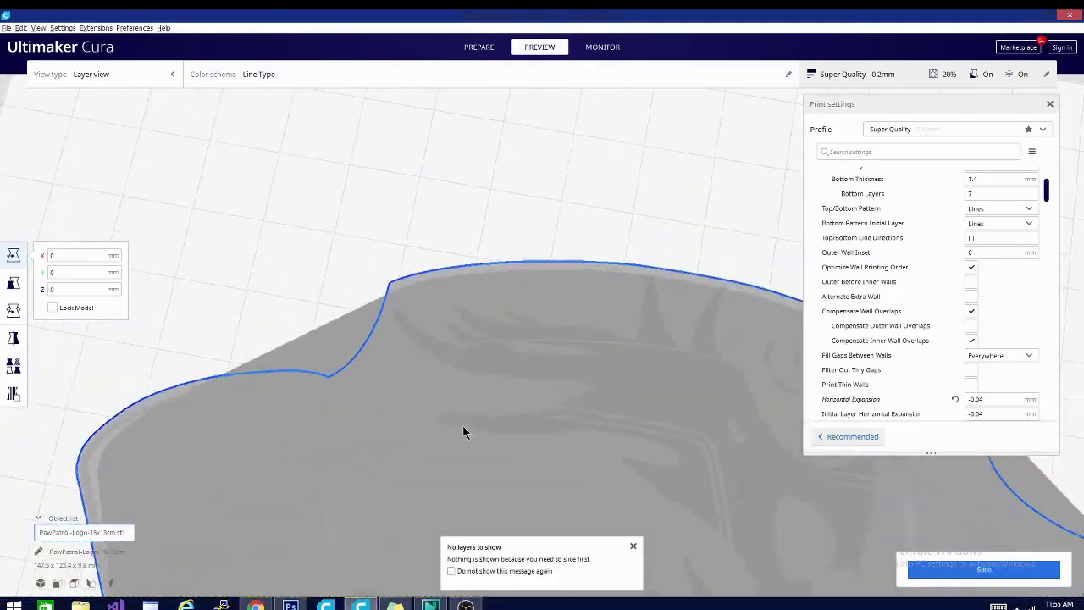
pyautogui.scroll(-2, 445, 334)
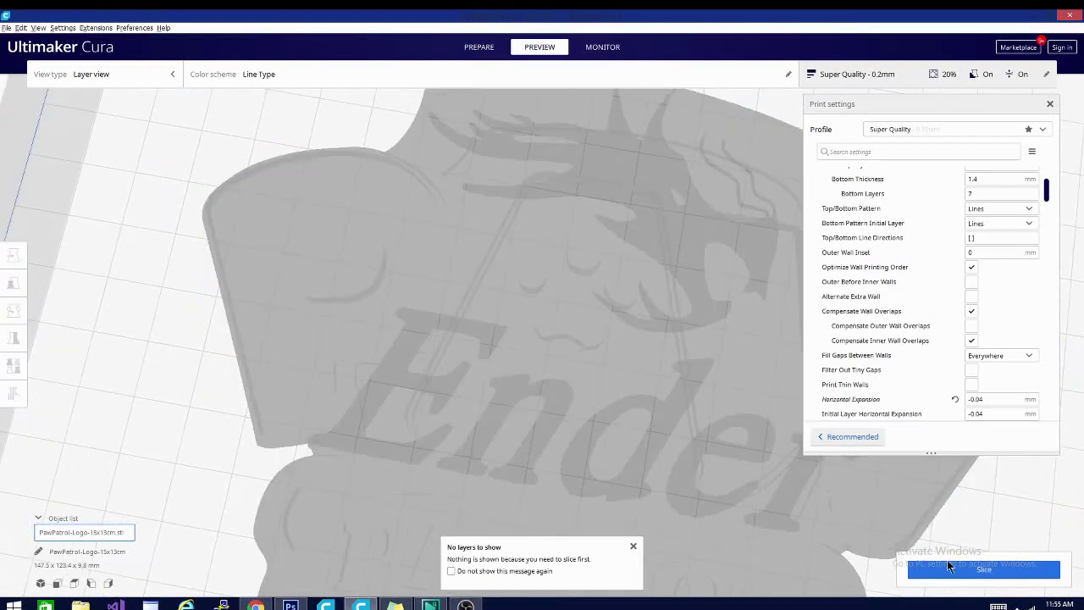
pyautogui.click(947, 563)
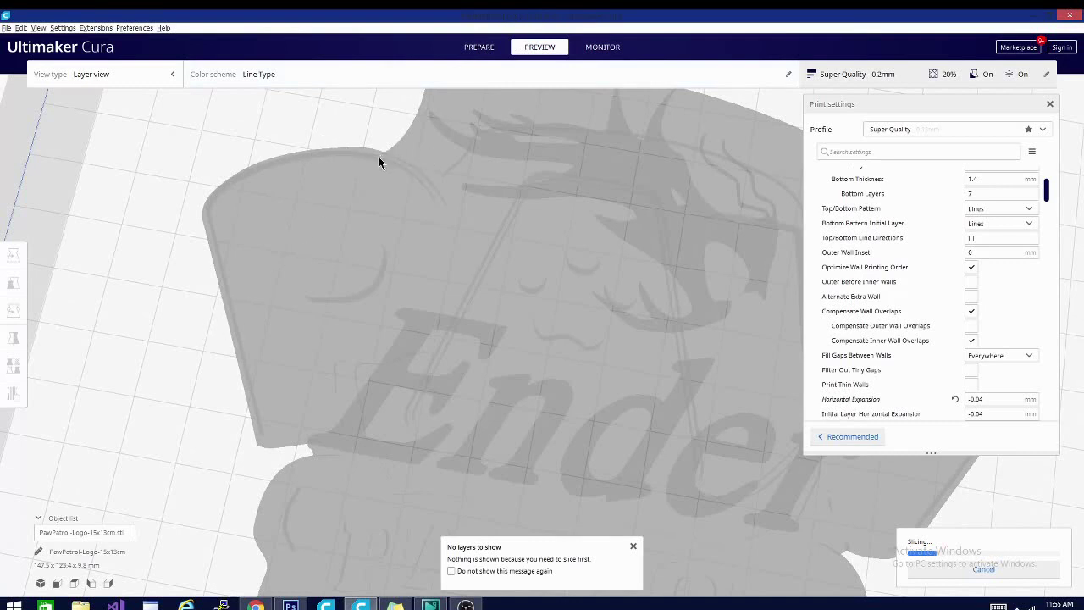
pyautogui.scroll(-3, 512, 176)
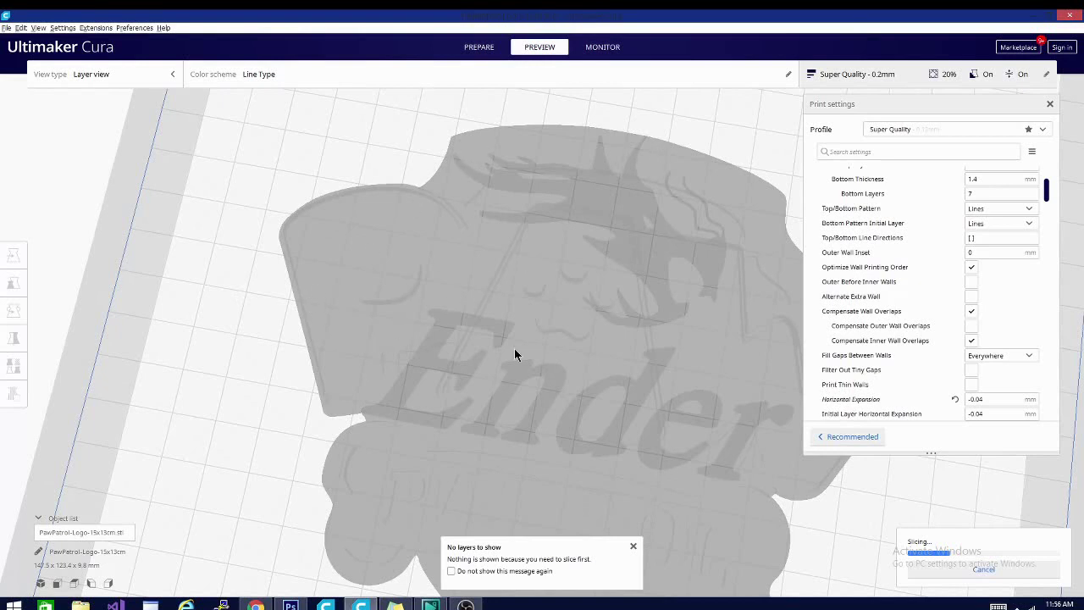
pyautogui.scroll(-1, 596, 461)
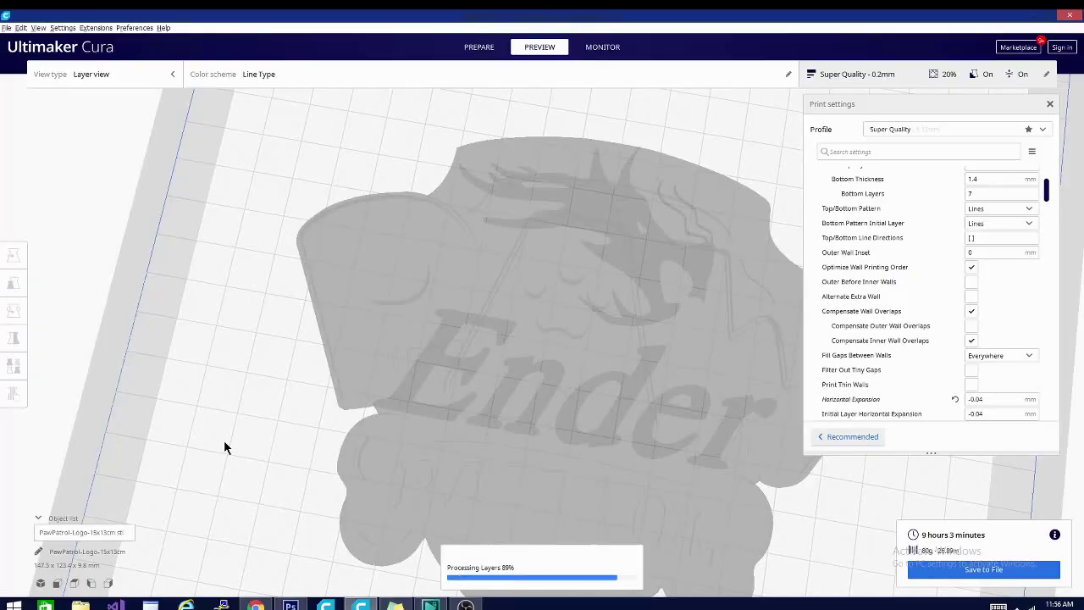
pyautogui.scroll(3, 249, 482)
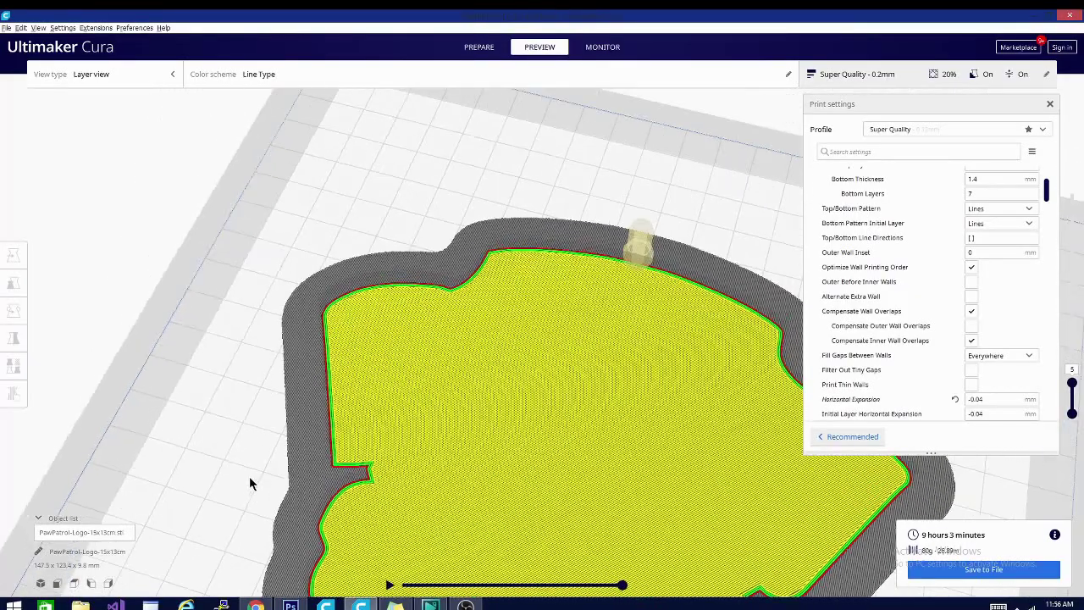
pyautogui.moveTo(250, 482); pyautogui.dragTo(614, 402, button='right')
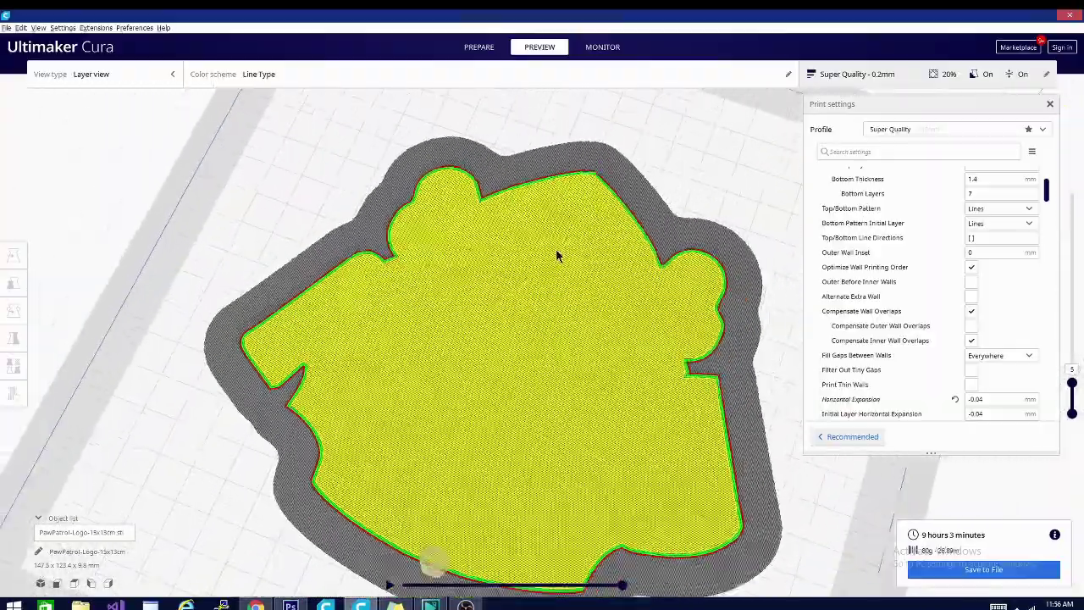
# Examine the Lines top/bottom pattern on the logo's layer 5 up close from several angles, including the walls along the outline's edges
pyautogui.scroll(5, 557, 288)
pyautogui.scroll(-2, 551, 435)
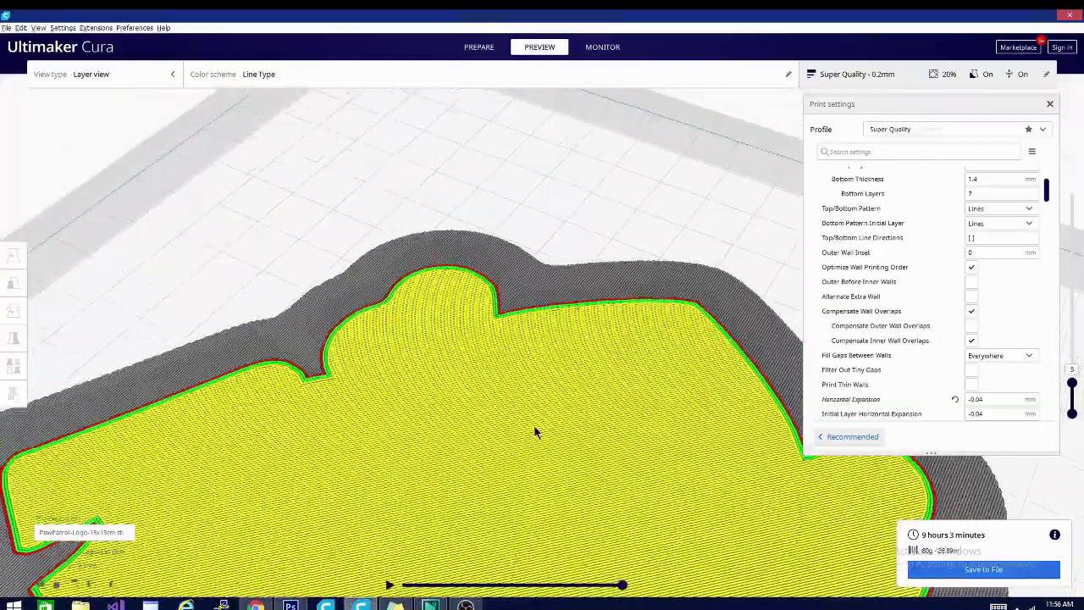
pyautogui.scroll(-3, 535, 431)
pyautogui.scroll(4, 500, 426)
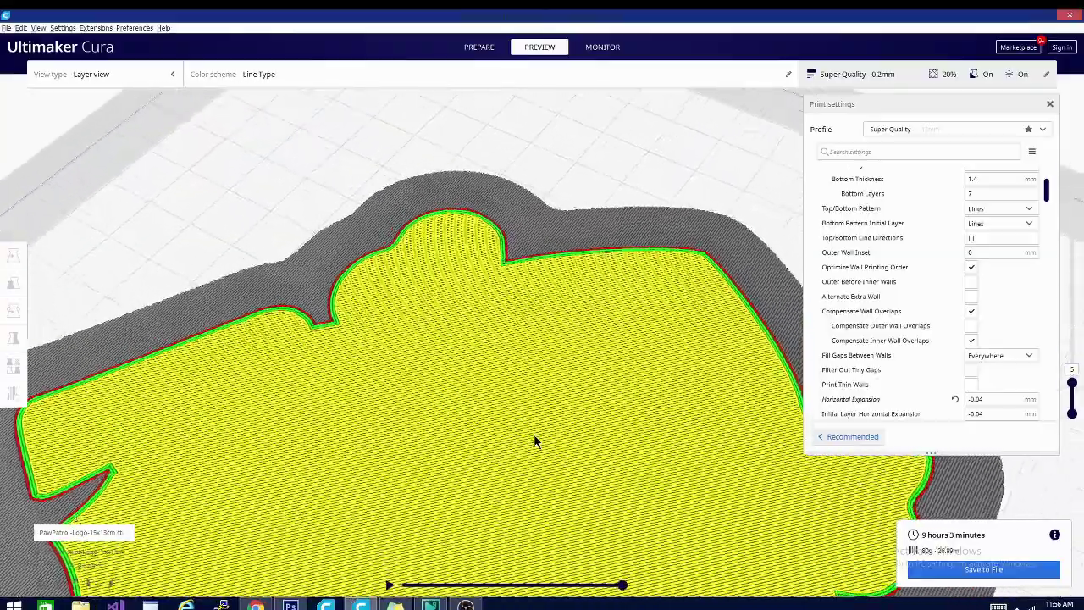
pyautogui.moveTo(534, 440); pyautogui.dragTo(507, 455, button='right')
pyautogui.rightClick(506, 455)
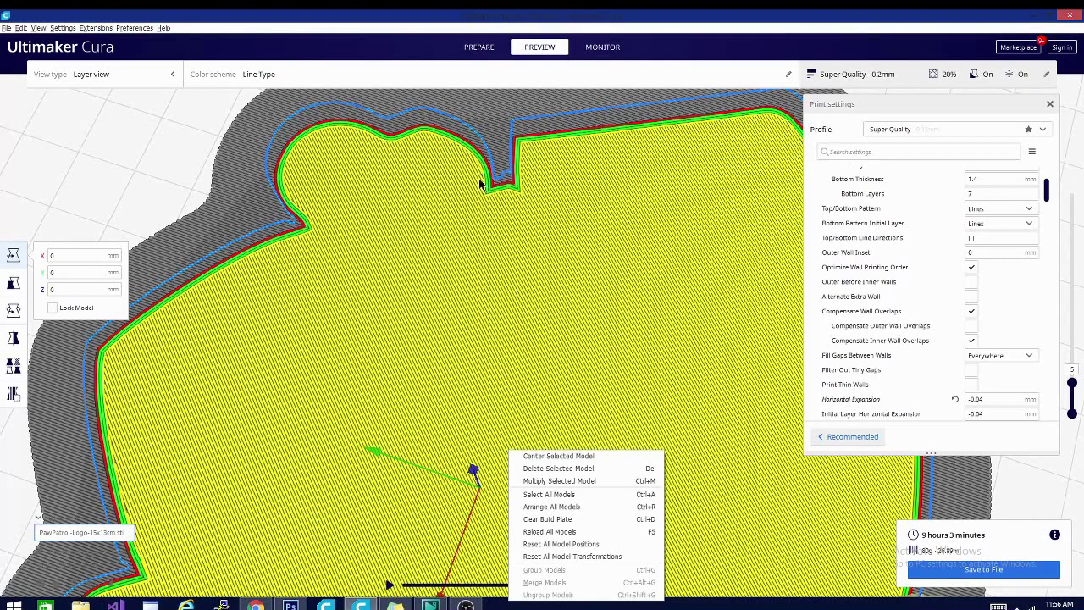
pyautogui.scroll(-5, 378, 375)
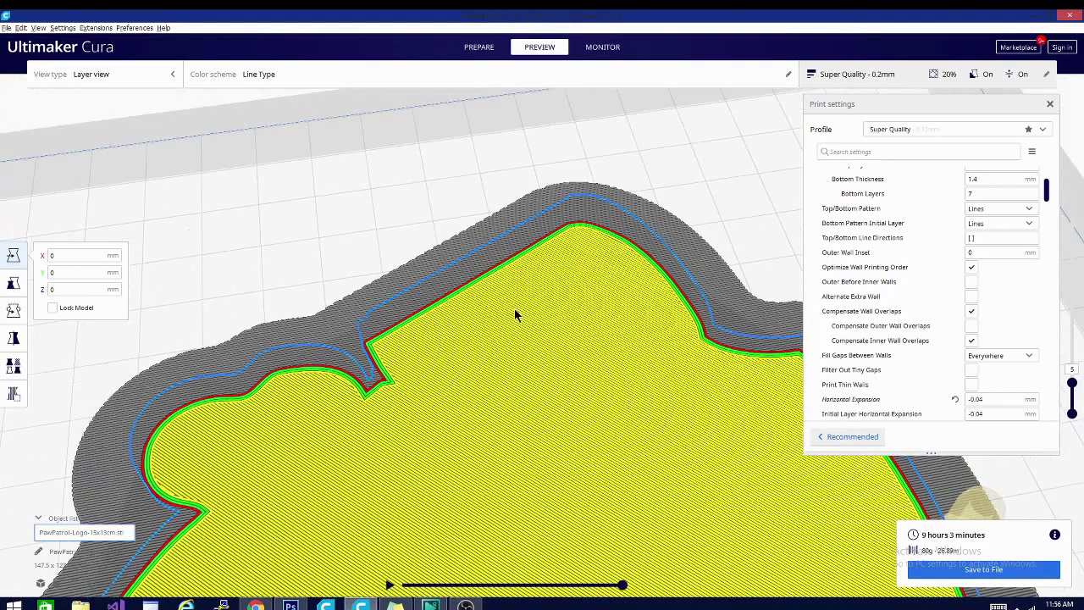
pyautogui.scroll(8, 377, 358)
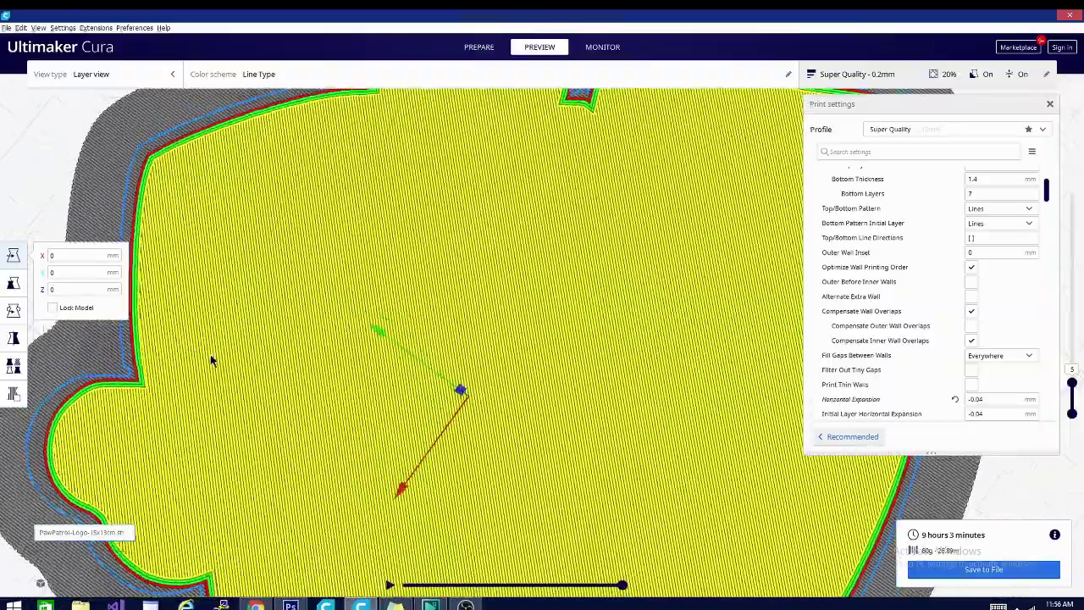
pyautogui.moveTo(212, 359); pyautogui.dragTo(561, 338, button='right')
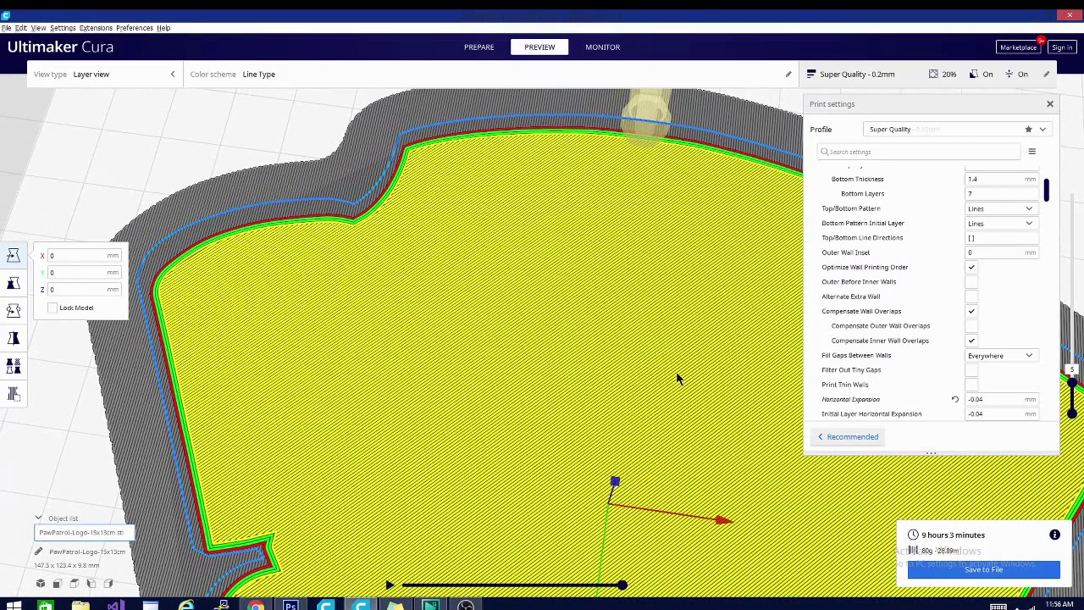